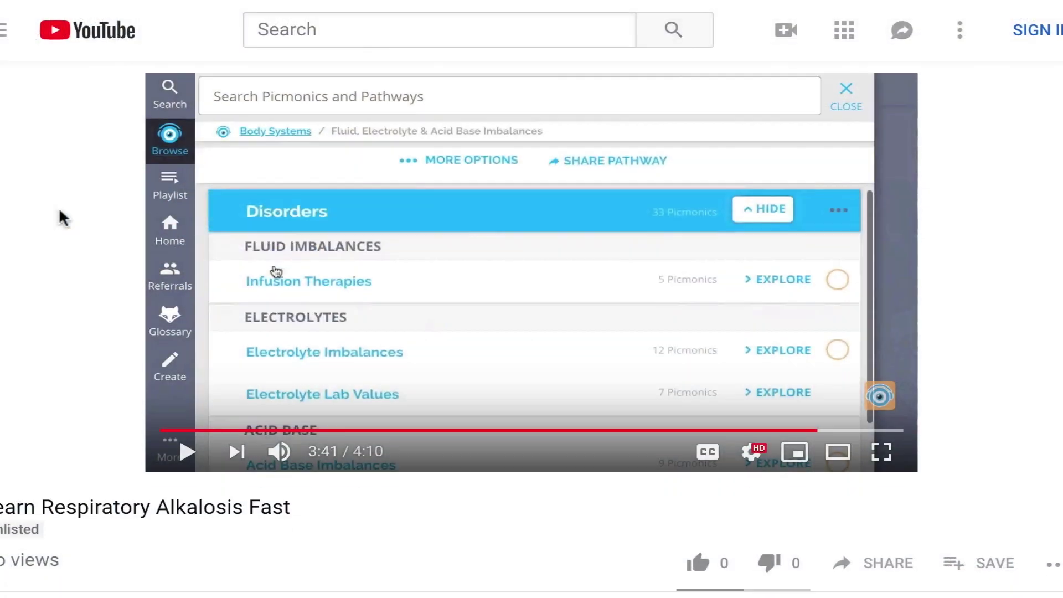
pyautogui.scroll(-4, 118, 244)
# Step: Leave the YouTube video and go to the Picmonic homepage, picmonic.com
pyautogui.click(366, 395)
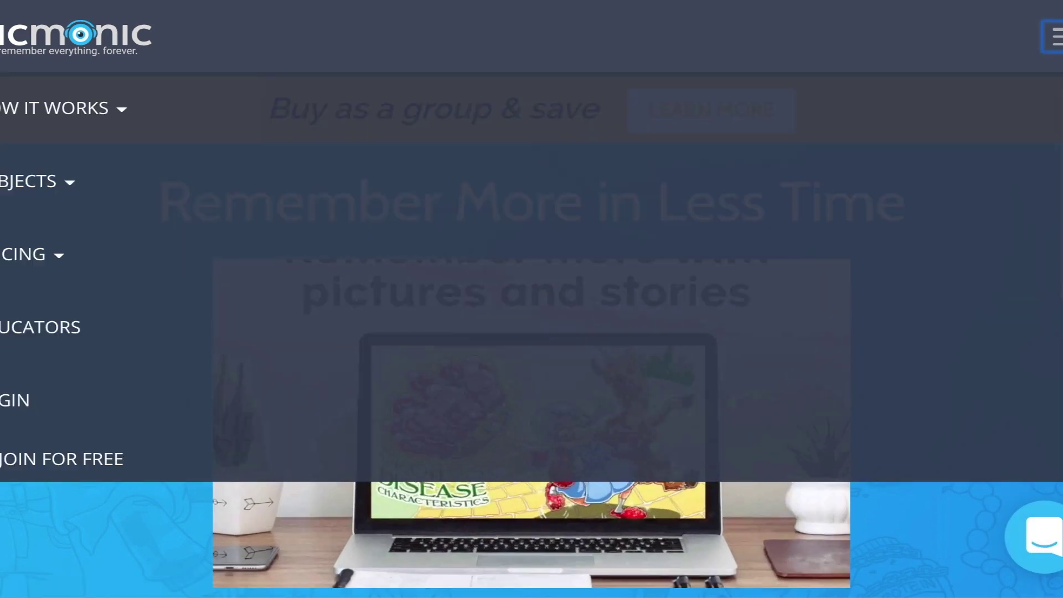
# Step: Start the free Picmonic sign-up and answer quiz question 1 with Vertical Growth Phase
pyautogui.click(87, 460)
pyautogui.write('Sara')
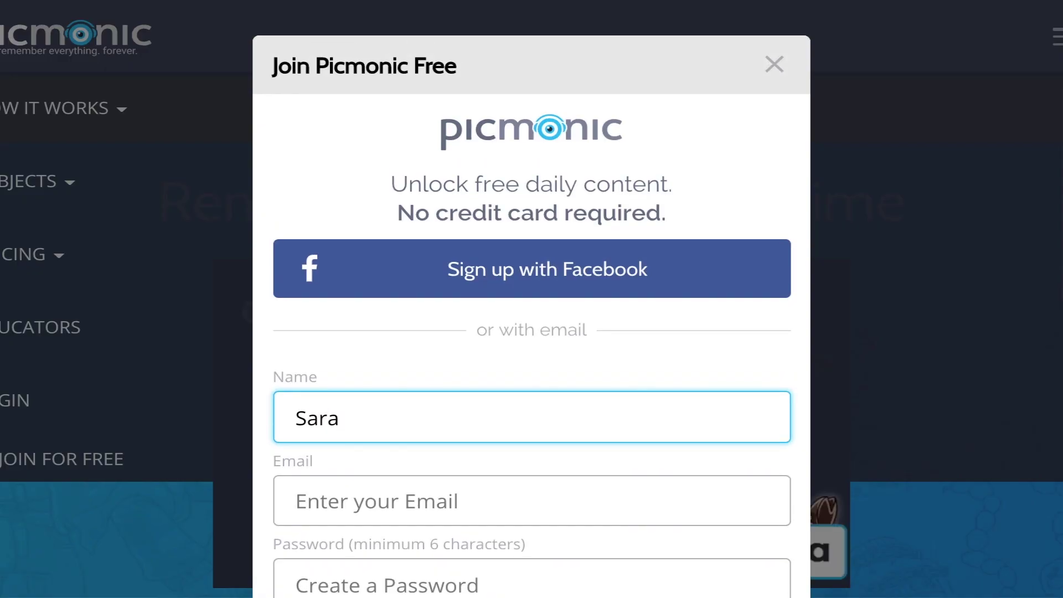
pyautogui.write(' Th')
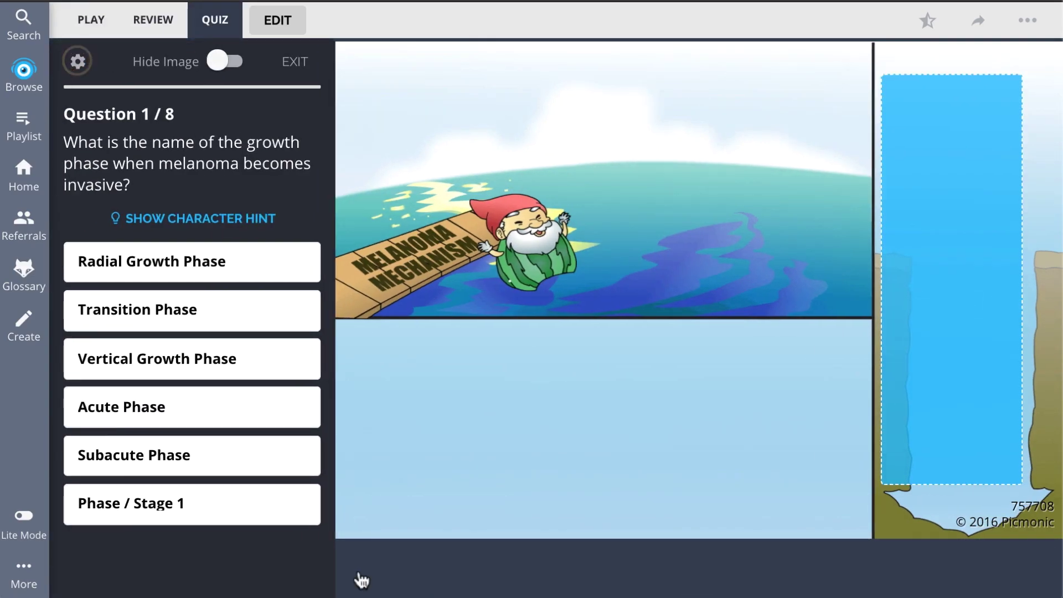
pyautogui.click(227, 358)
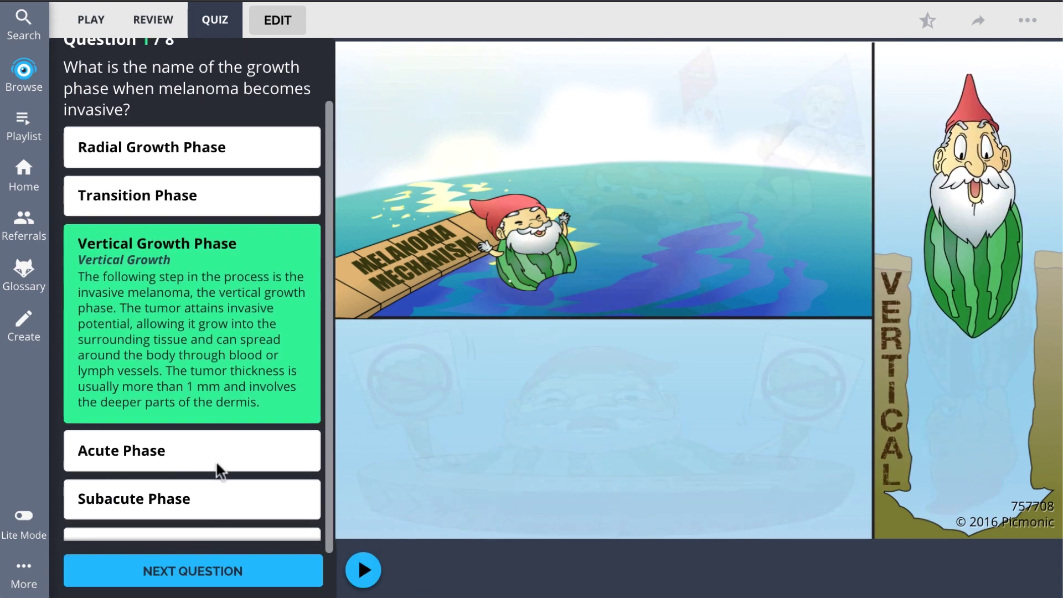
pyautogui.click(214, 566)
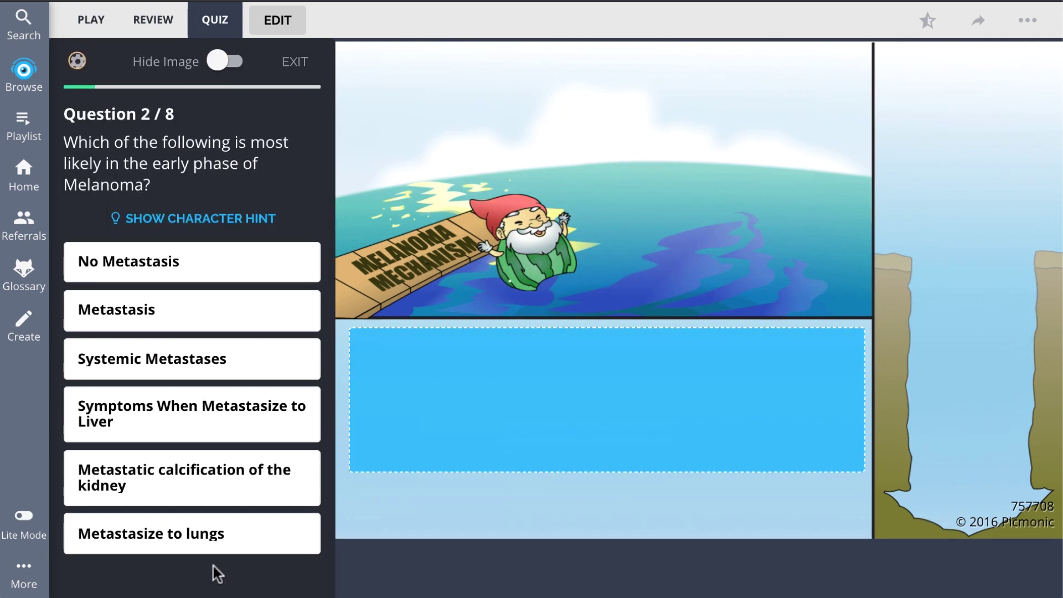
# Step: Answer quiz question 2 with No Metastasis and question 3 with fair-skinned people at higher risk
pyautogui.click(170, 258)
pyautogui.click(194, 566)
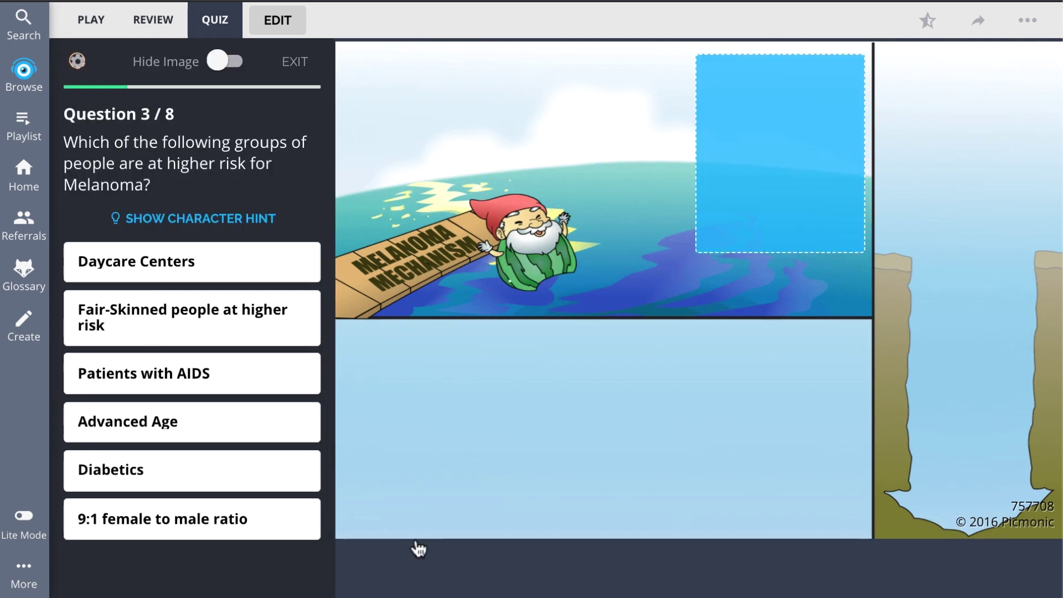
pyautogui.click(261, 318)
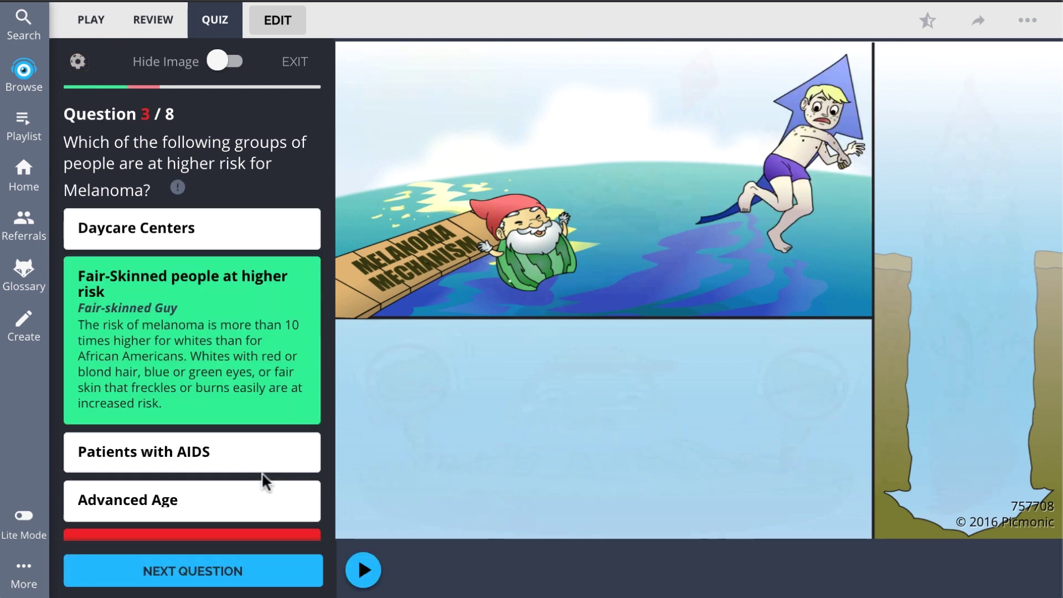
pyautogui.click(23, 74)
# Step: Open the Skin Cancer playlist under Pathology > Dermatology, with 13 picmonics from Actinic Keratosis to Melanoma Diagnosis
pyautogui.click(366, 167)
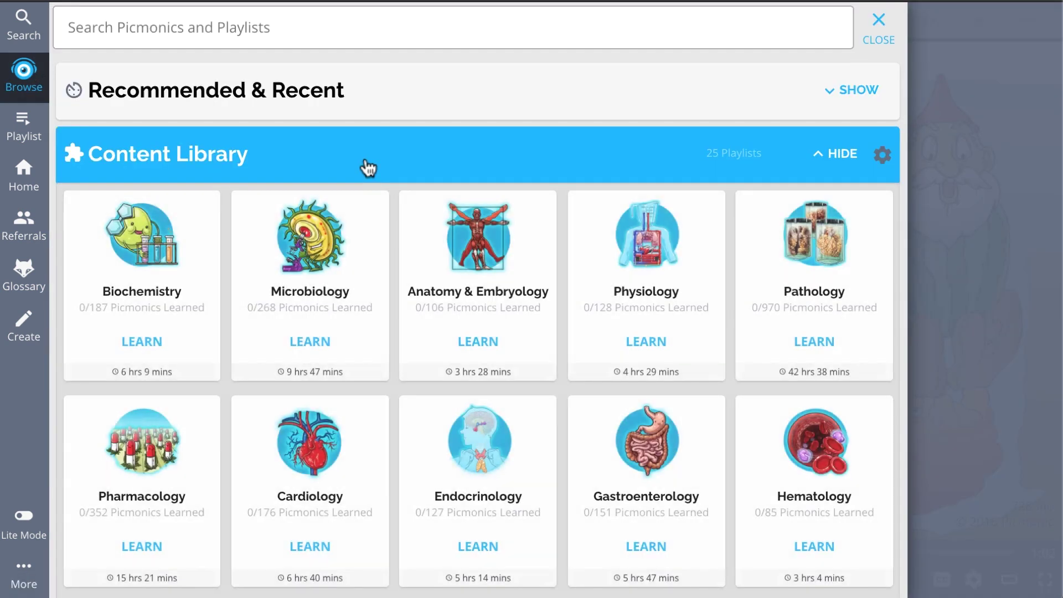
pyautogui.click(780, 199)
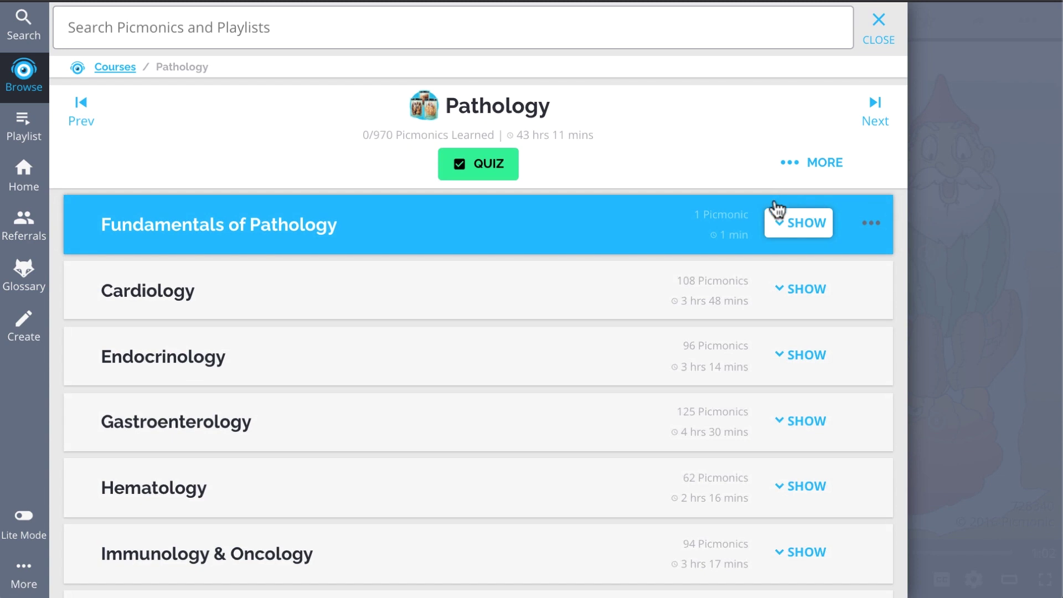
pyautogui.scroll(-2, 623, 368)
pyautogui.scroll(-3, 623, 368)
pyautogui.click(589, 378)
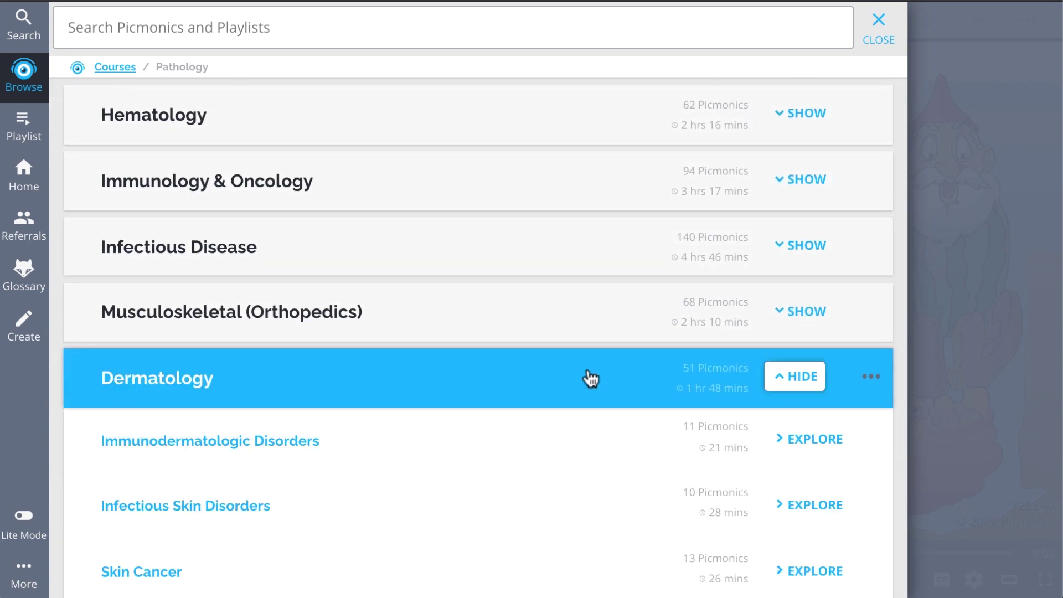
pyautogui.scroll(-3, 590, 378)
pyautogui.click(589, 377)
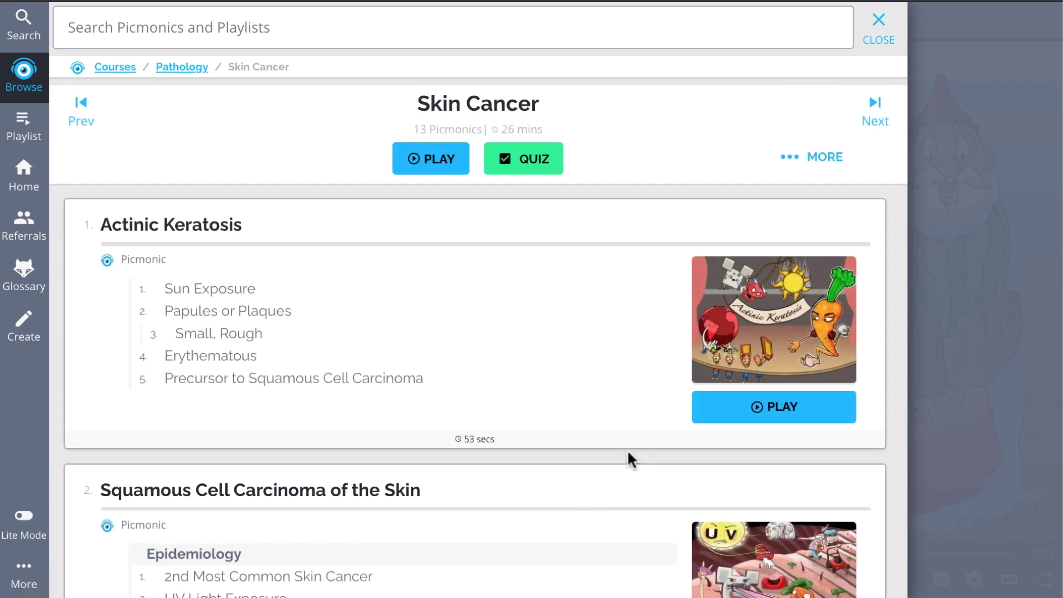
pyautogui.scroll(-1, 628, 450)
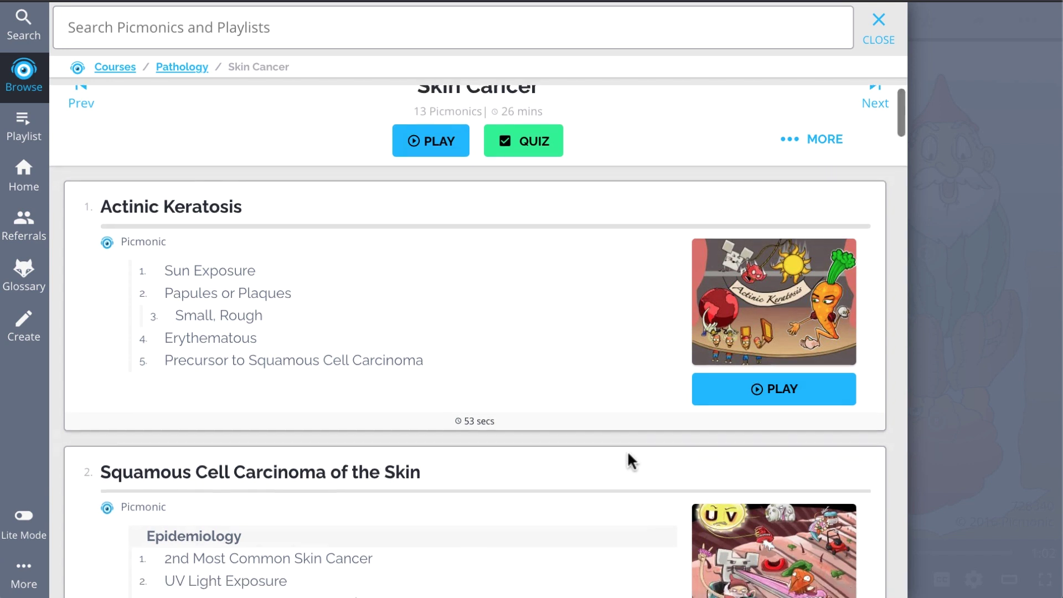
pyautogui.scroll(-4, 627, 451)
pyautogui.scroll(-1, 631, 463)
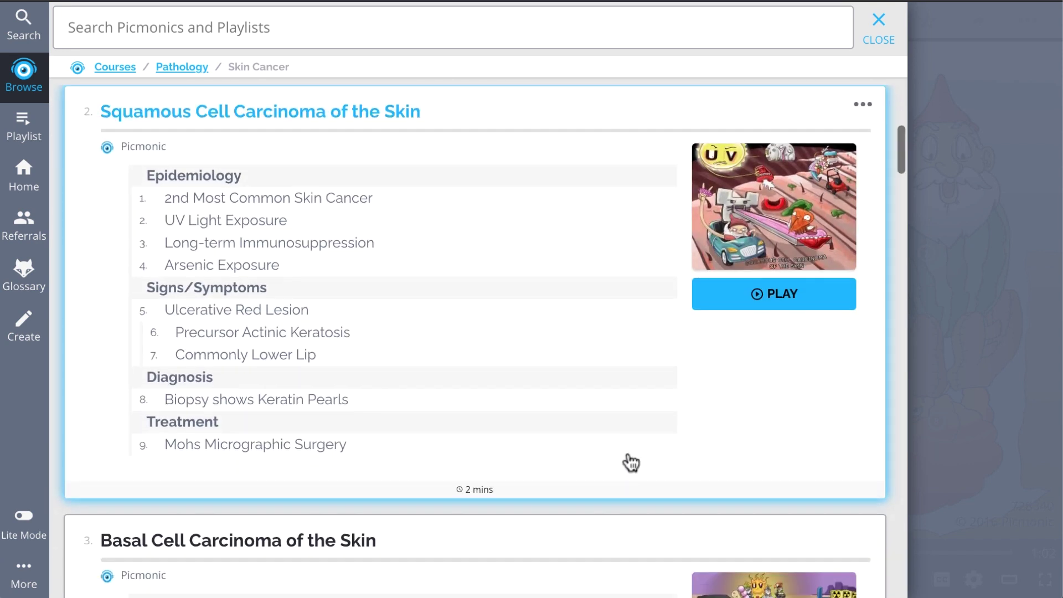
pyautogui.scroll(-4, 631, 463)
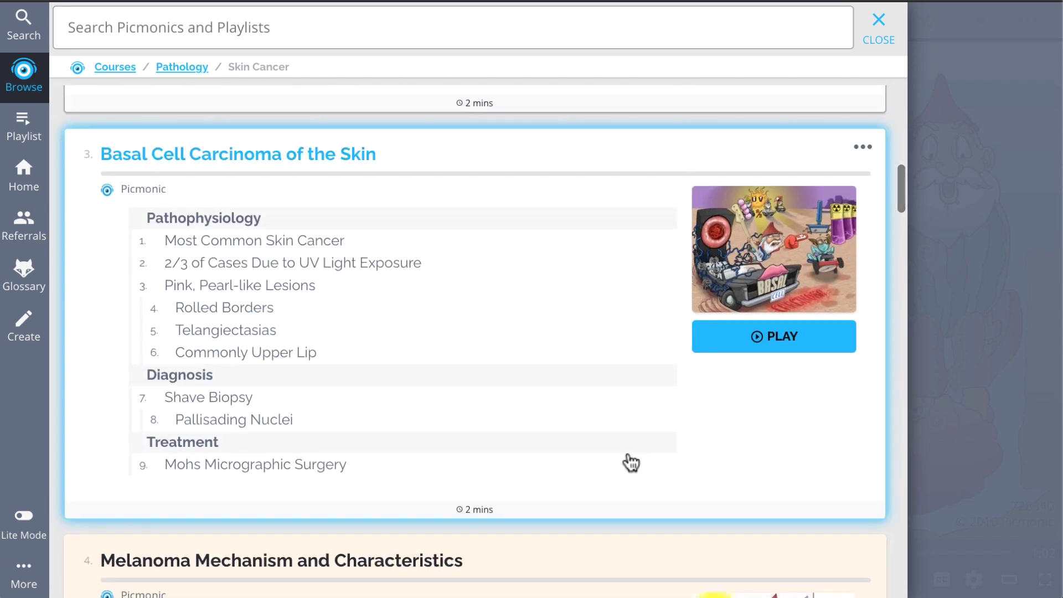
pyautogui.scroll(-1, 630, 464)
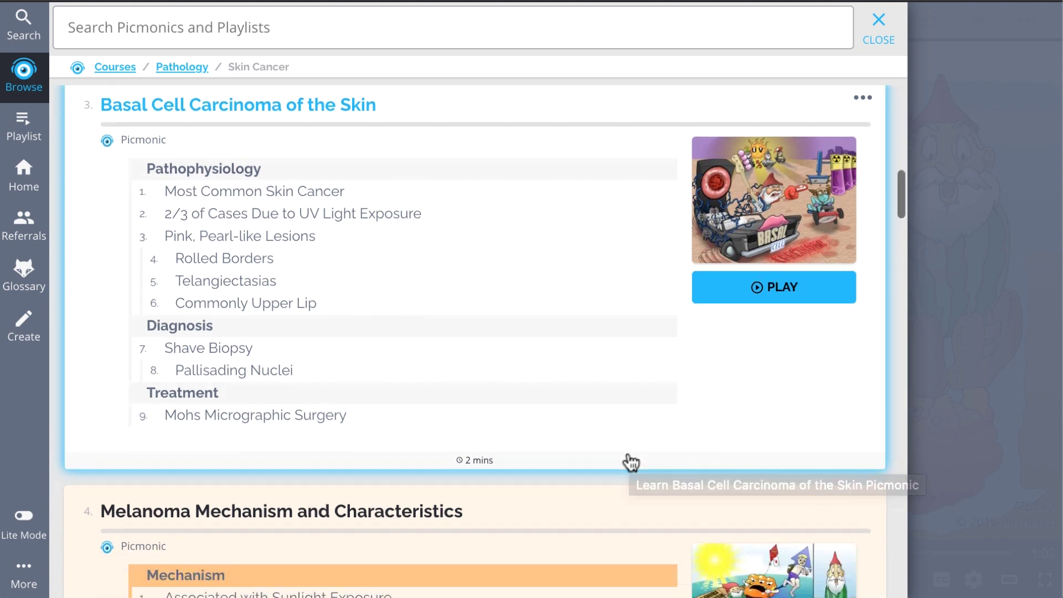
pyautogui.scroll(-4, 630, 463)
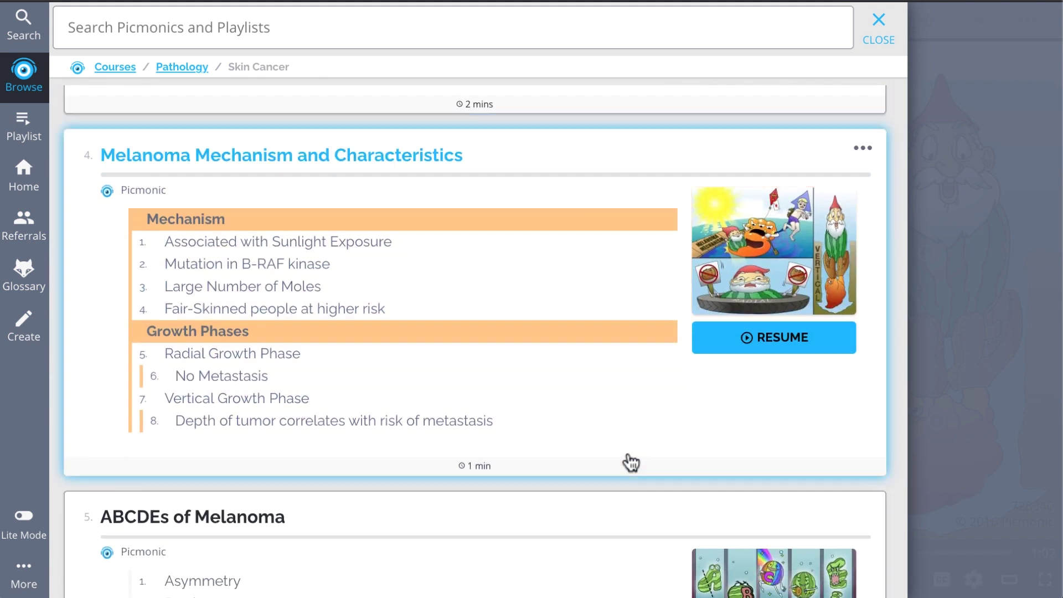
pyautogui.scroll(-2, 631, 463)
pyautogui.scroll(-2, 631, 463)
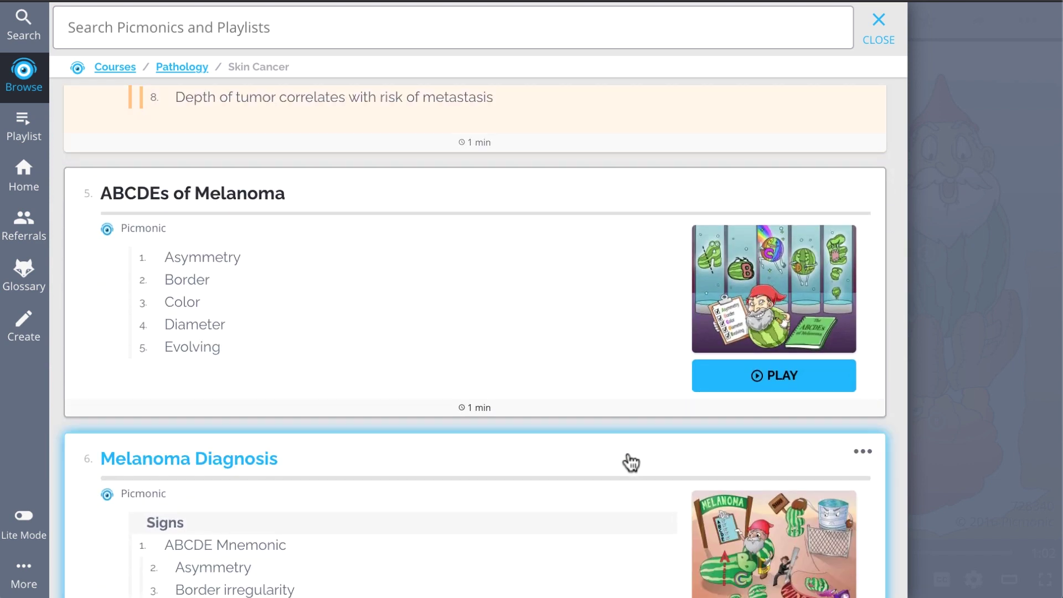
pyautogui.scroll(-2, 631, 463)
pyautogui.scroll(-2, 630, 462)
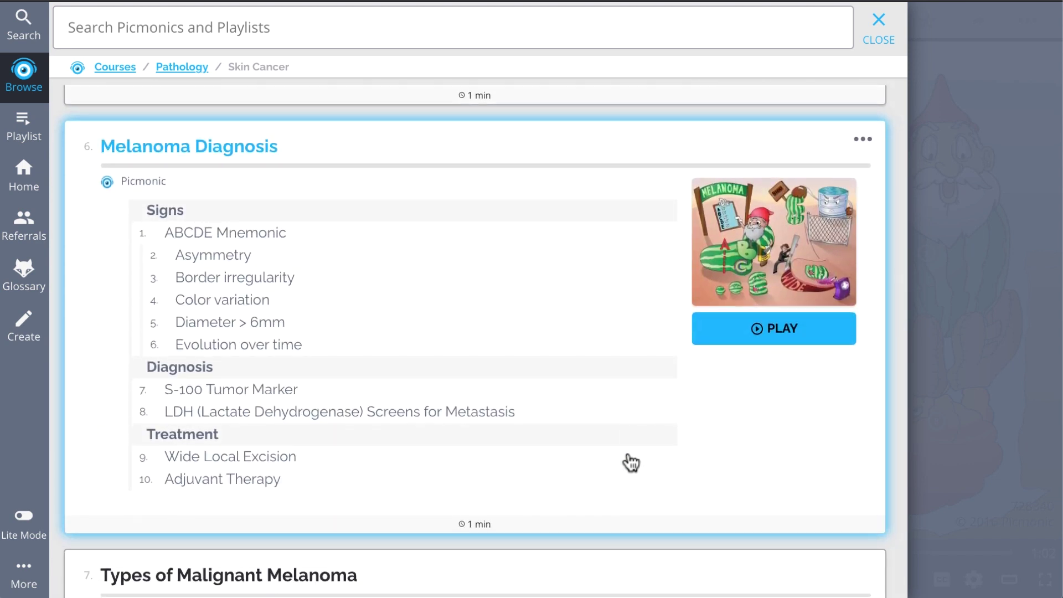